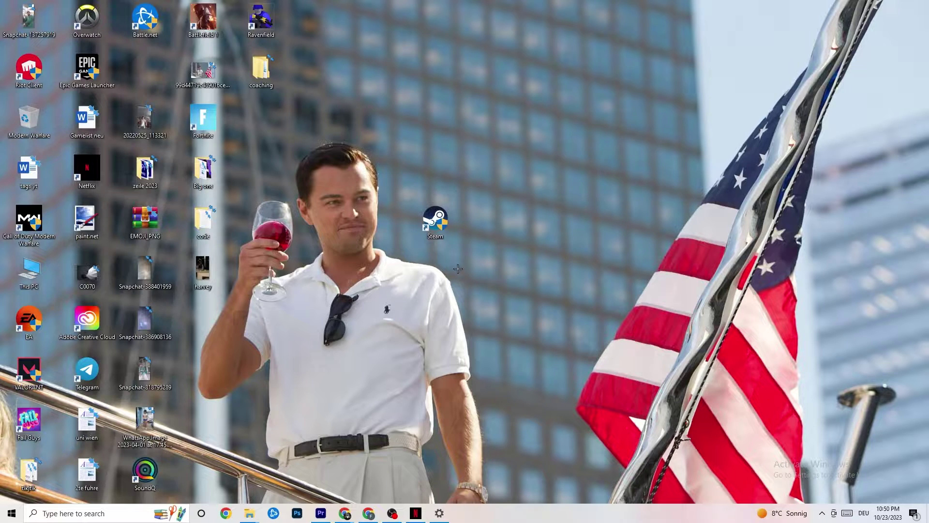
- Set the Steam shortcut to run in Windows 8 compatibility mode as administrator
{"action": "right_click", "coordinate": [426, 167]}
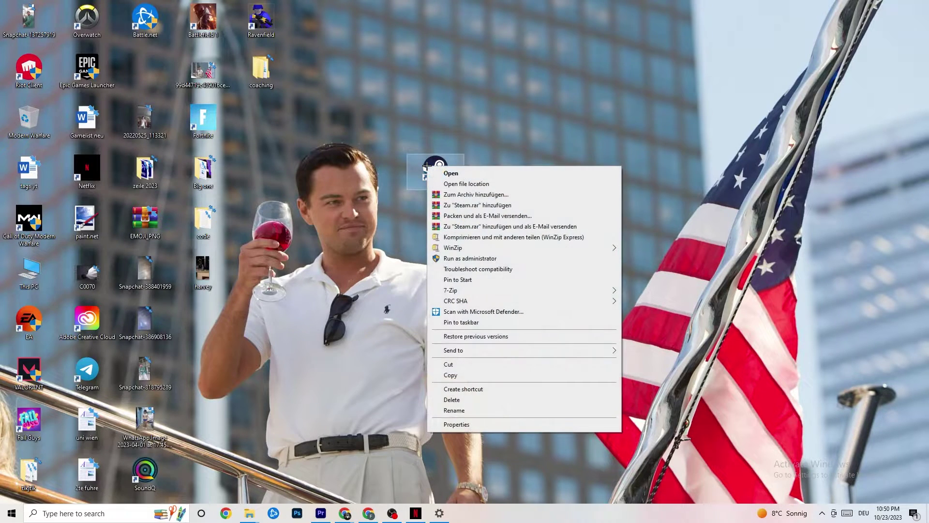
{"action": "left_click", "coordinate": [457, 425]}
{"action": "left_click_drag", "start_coordinate": [527, 209], "coordinate": [462, 101]}
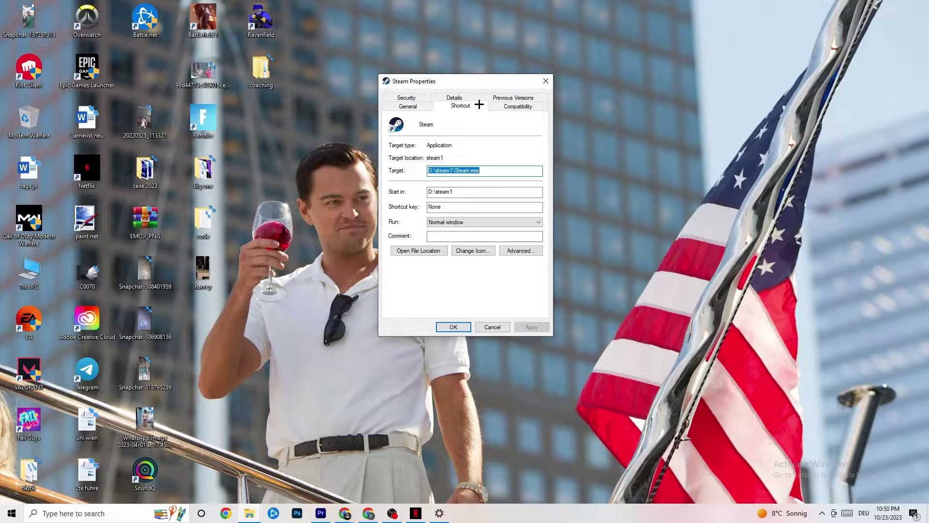
{"action": "left_click", "coordinate": [514, 106]}
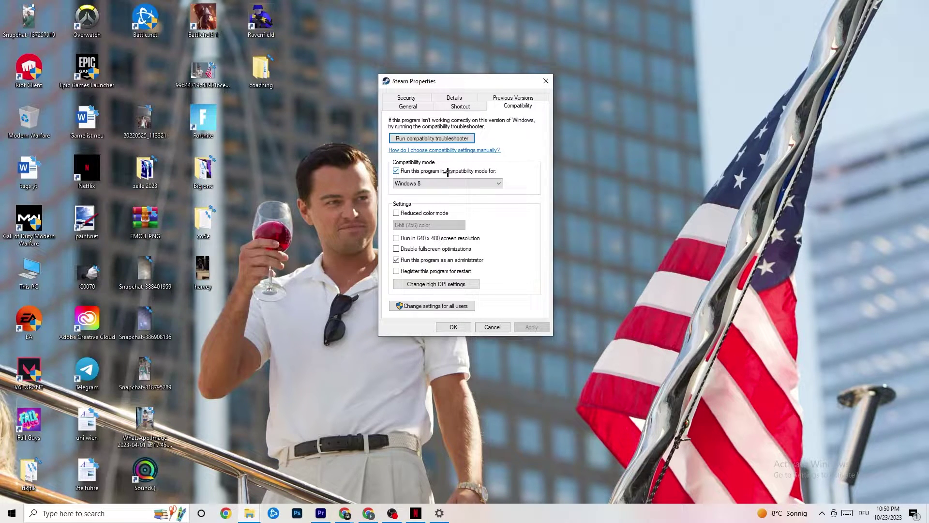
{"action": "left_click", "coordinate": [470, 182]}
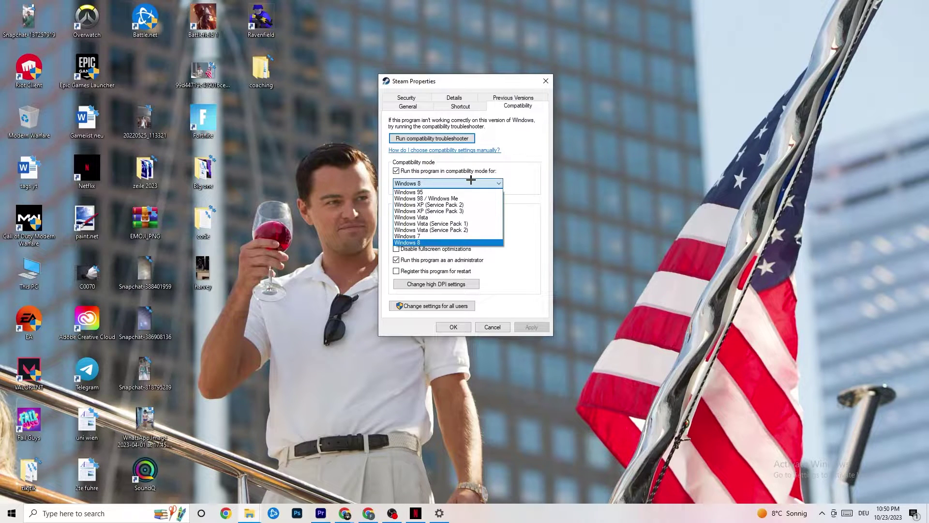
{"action": "left_click", "coordinate": [455, 242]}
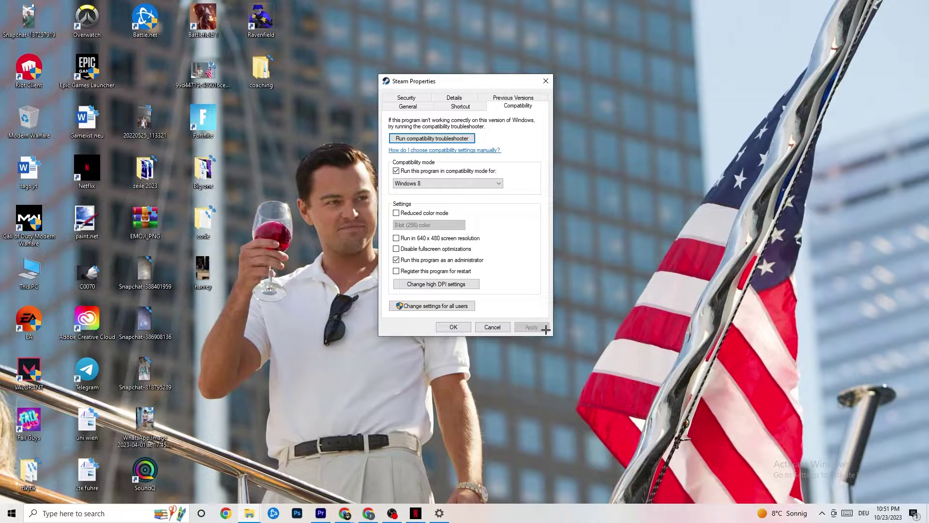
{"action": "left_click", "coordinate": [454, 328]}
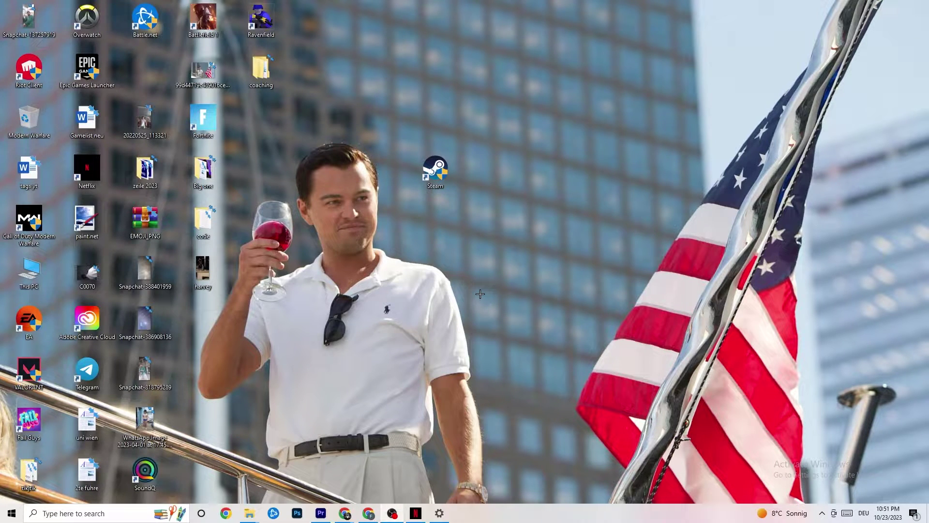
{"action": "right_click", "coordinate": [419, 173]}
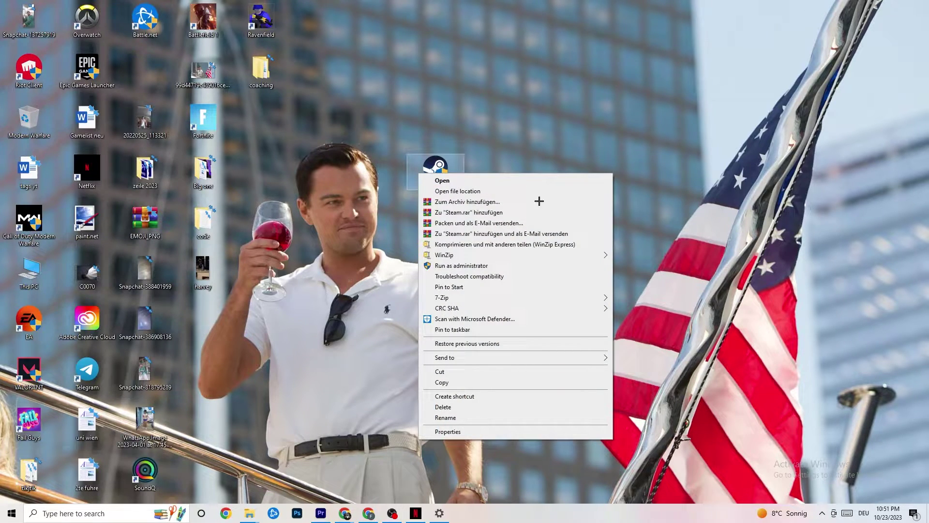
{"action": "left_click", "coordinate": [341, 212]}
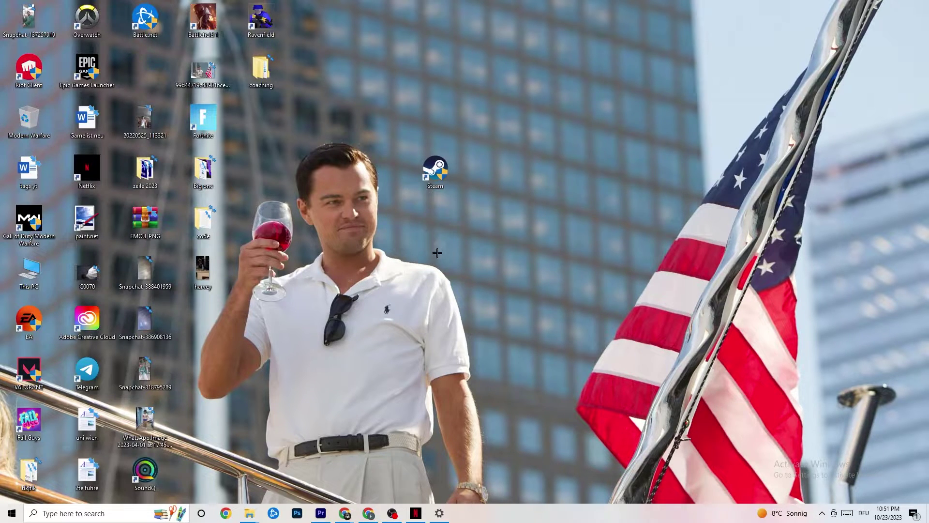
- In Settings > Display, keep scaling at 100% (Recommended) with 1920 × 1080 resolution
{"action": "left_click", "coordinate": [12, 513]}
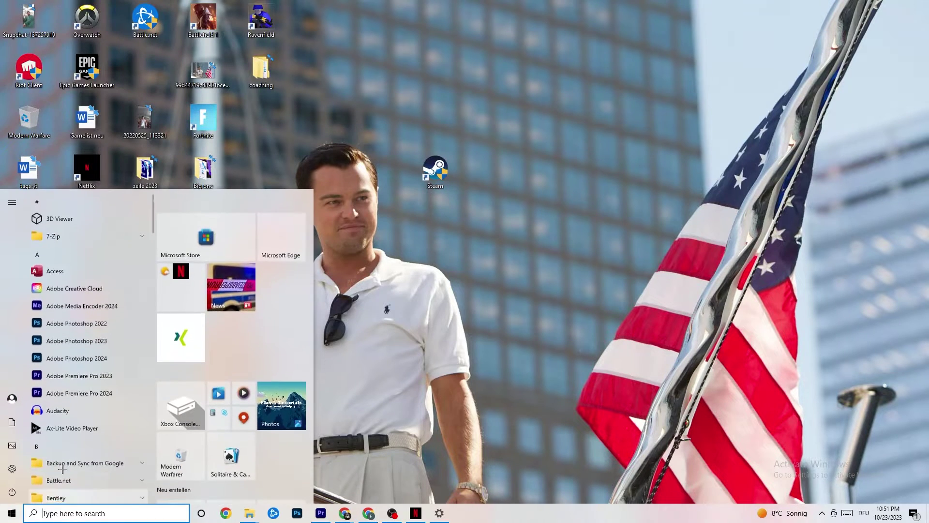
{"action": "left_click", "coordinate": [439, 513]}
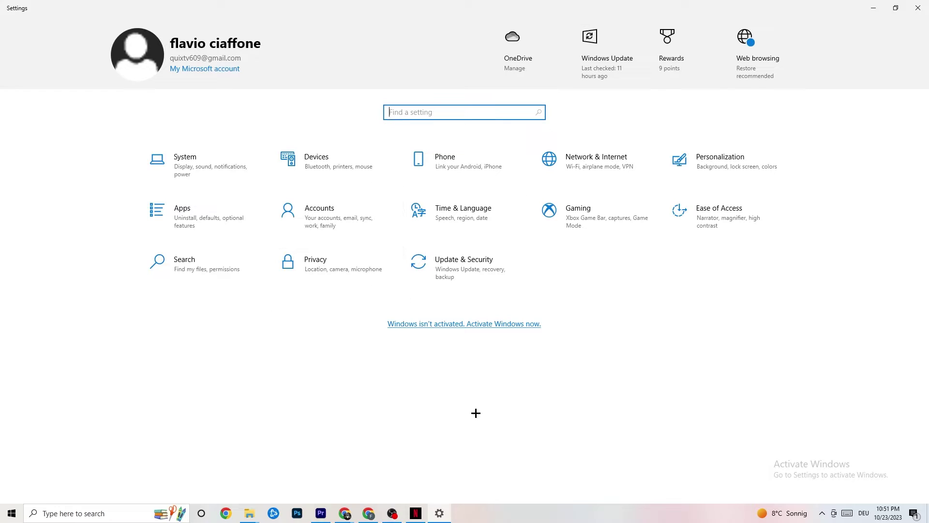
{"action": "left_click", "coordinate": [204, 163]}
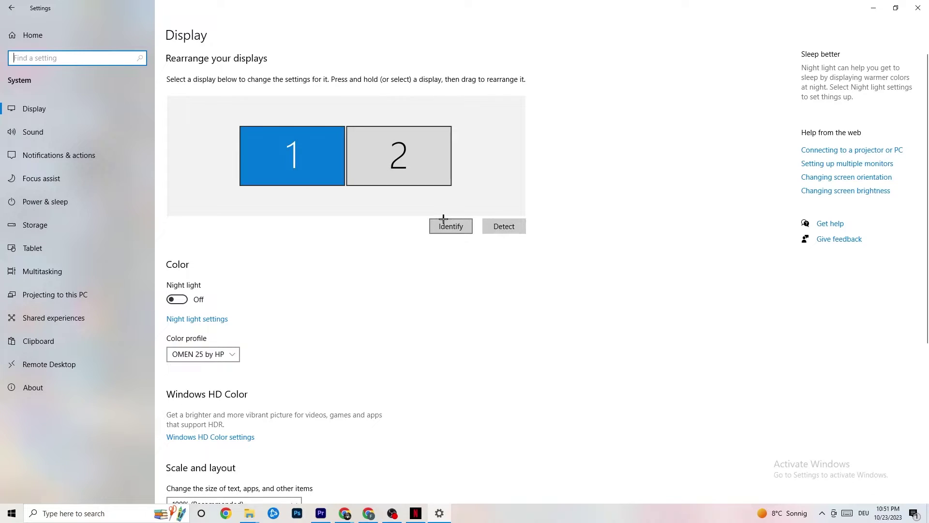
{"action": "scroll", "coordinate": [267, 164], "scroll_direction": "down", "scroll_amount": 4}
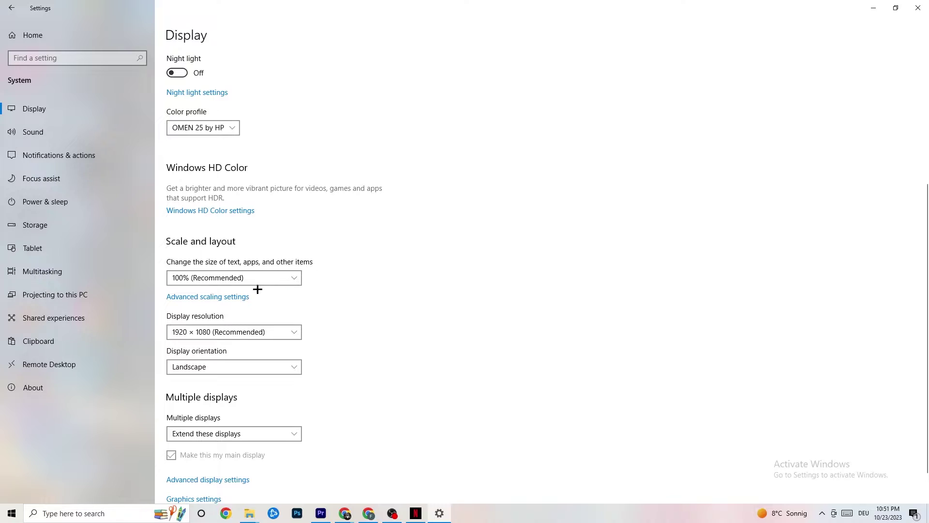
{"action": "left_click", "coordinate": [285, 272]}
{"action": "left_click", "coordinate": [422, 236]}
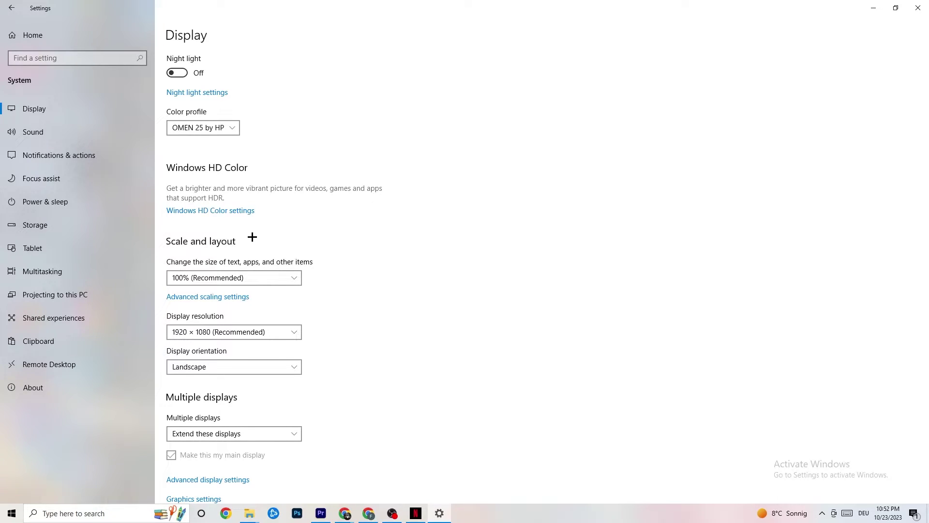
{"action": "left_click", "coordinate": [62, 200]}
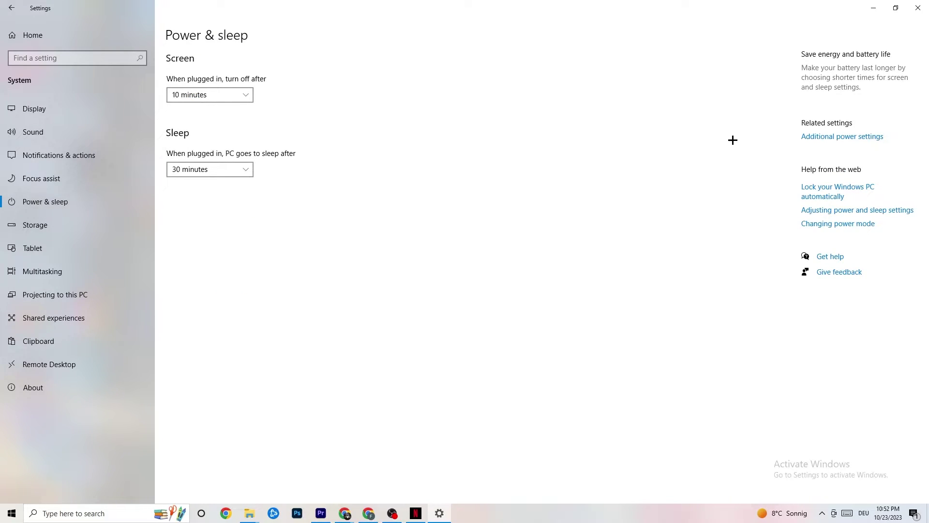
- Review the power plans in Power Options, close them, and open Storage Sense settings
{"action": "left_click", "coordinate": [851, 138]}
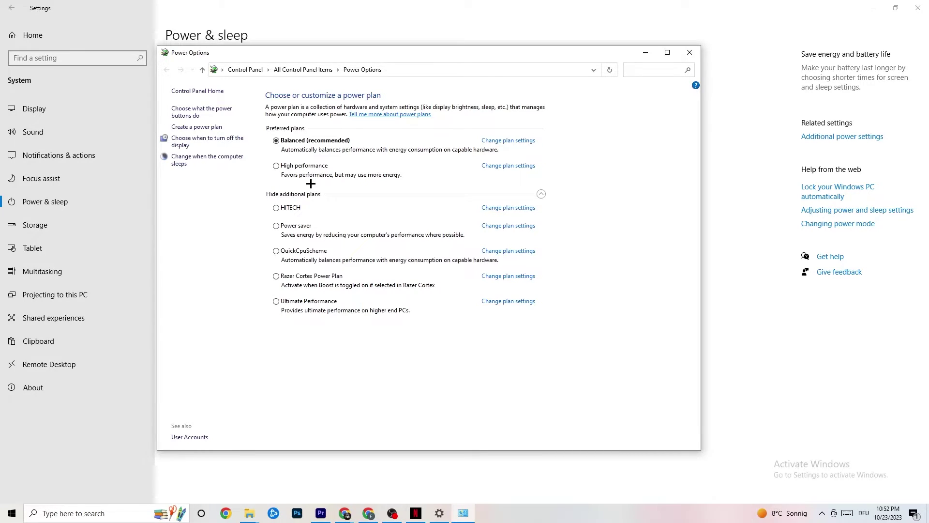
{"action": "left_click", "coordinate": [688, 53]}
{"action": "left_click", "coordinate": [58, 228]}
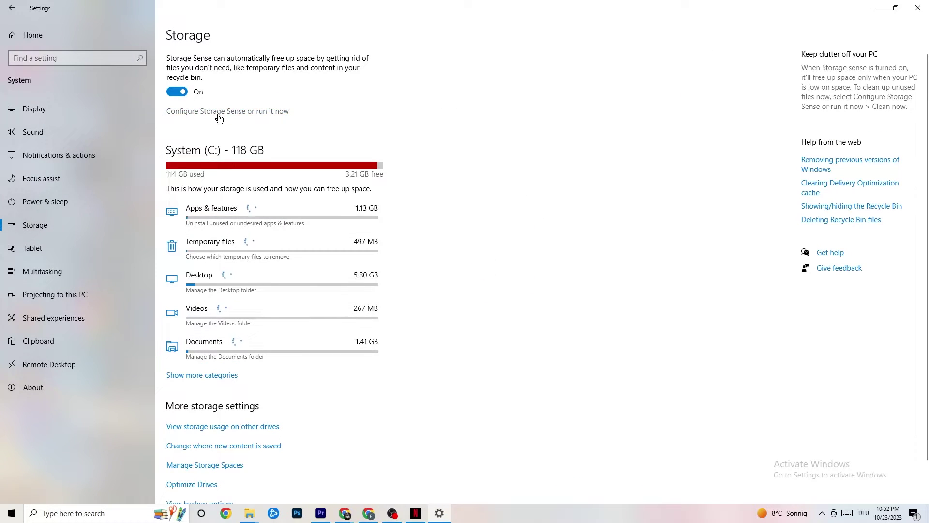
{"action": "left_click", "coordinate": [259, 110]}
- Keep Storage Sense running every week, then go back to the Settings home page
{"action": "left_click", "coordinate": [112, 144]}
{"action": "left_click", "coordinate": [187, 97]}
{"action": "left_click", "coordinate": [69, 139]}
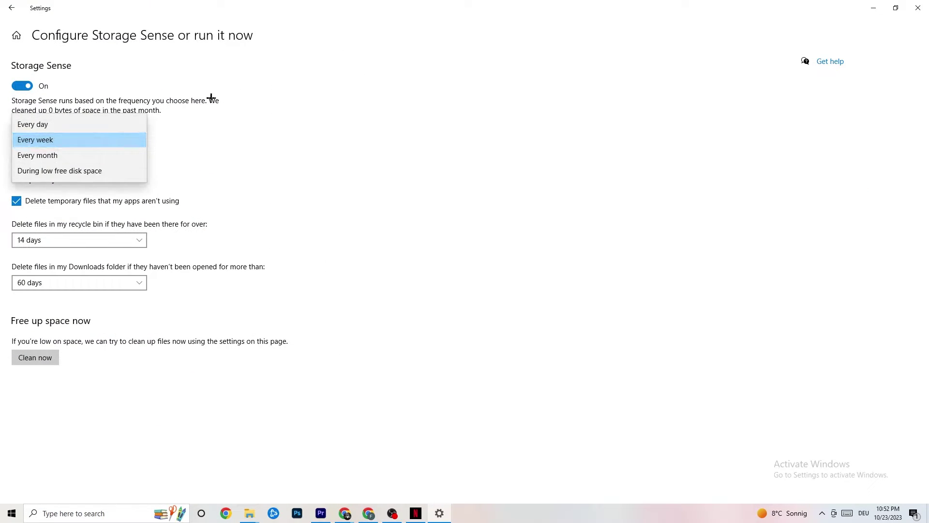
{"action": "left_click", "coordinate": [188, 102]}
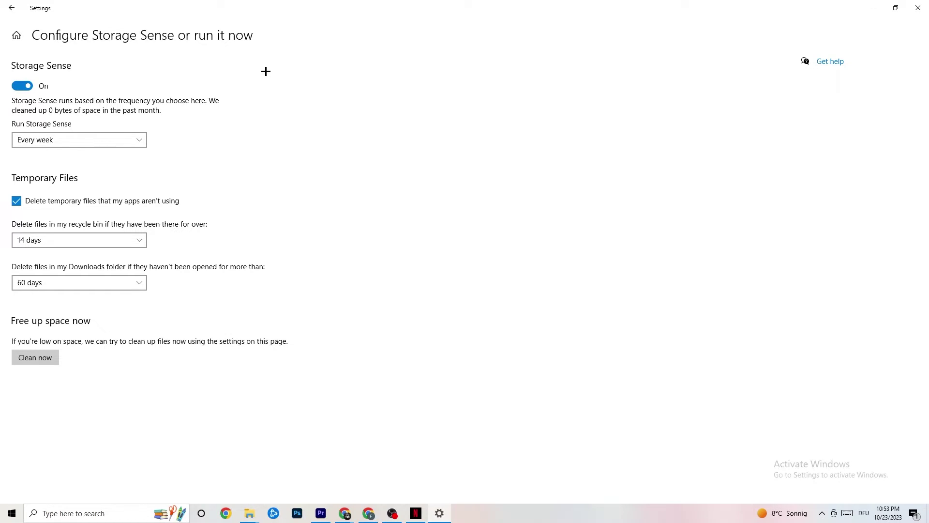
{"action": "left_click", "coordinate": [19, 9]}
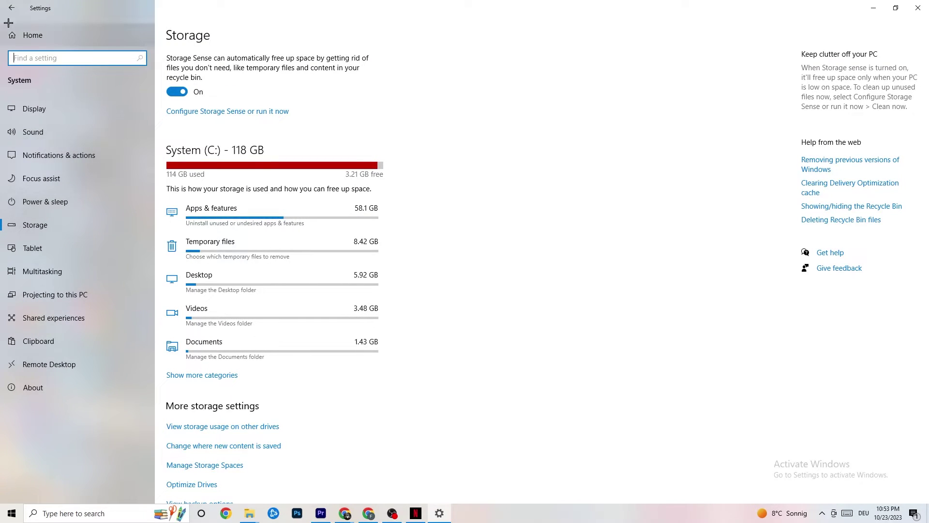
{"action": "left_click", "coordinate": [7, 14]}
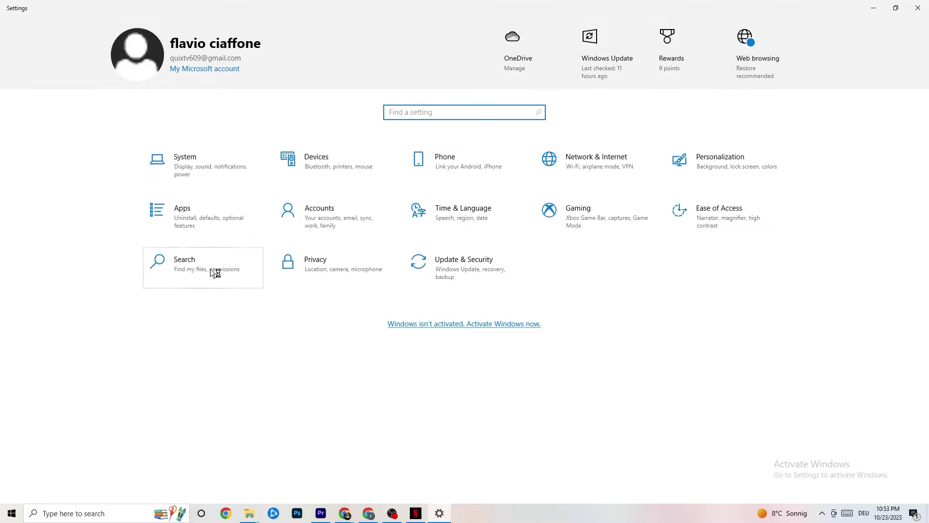
- Open the Gaming settings to check Captures: background and audio recording off, 30 fps
{"action": "left_click", "coordinate": [597, 223]}
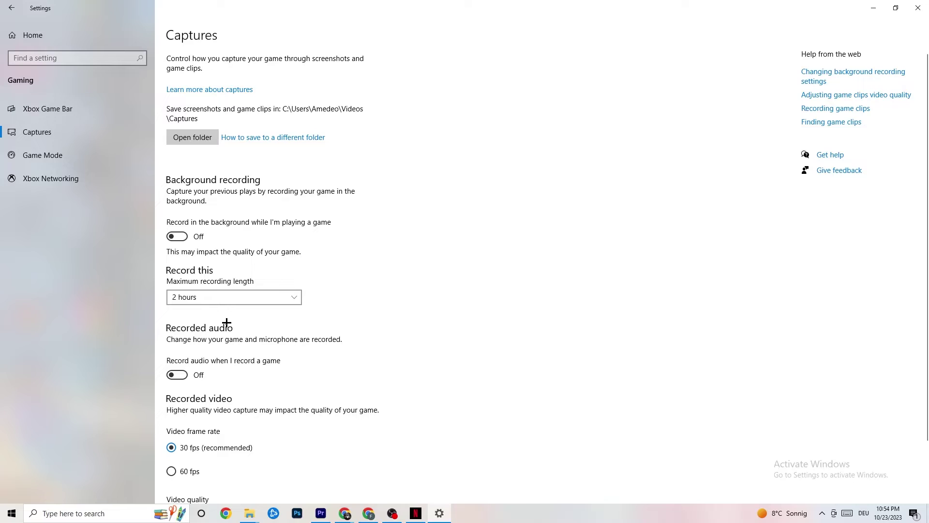
- Confirm Game Mode is on, then close Settings and right-click the taskbar
{"action": "left_click", "coordinate": [49, 155]}
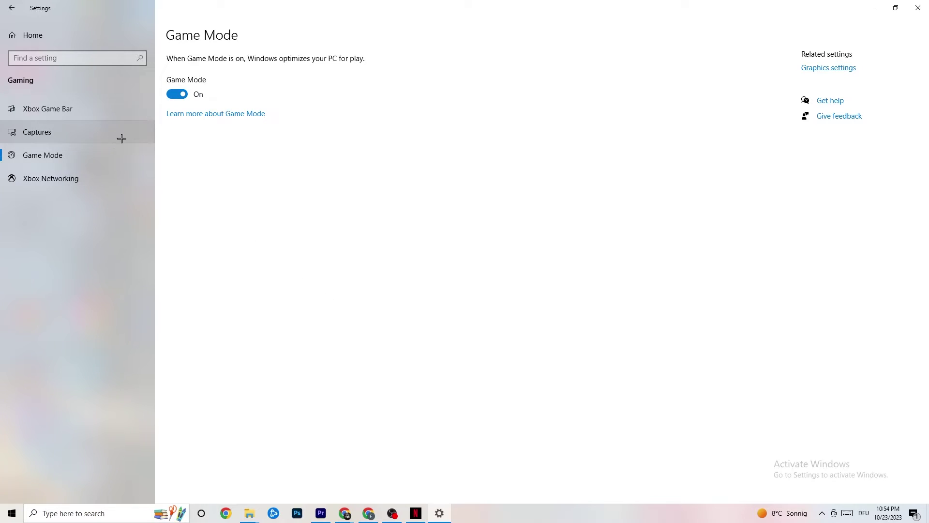
{"action": "left_click", "coordinate": [916, 7]}
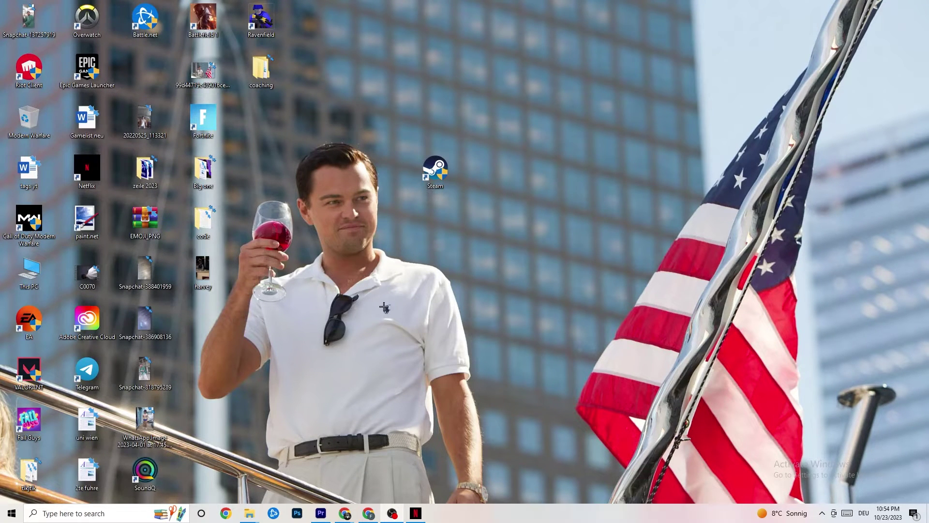
{"action": "right_click", "coordinate": [475, 519]}
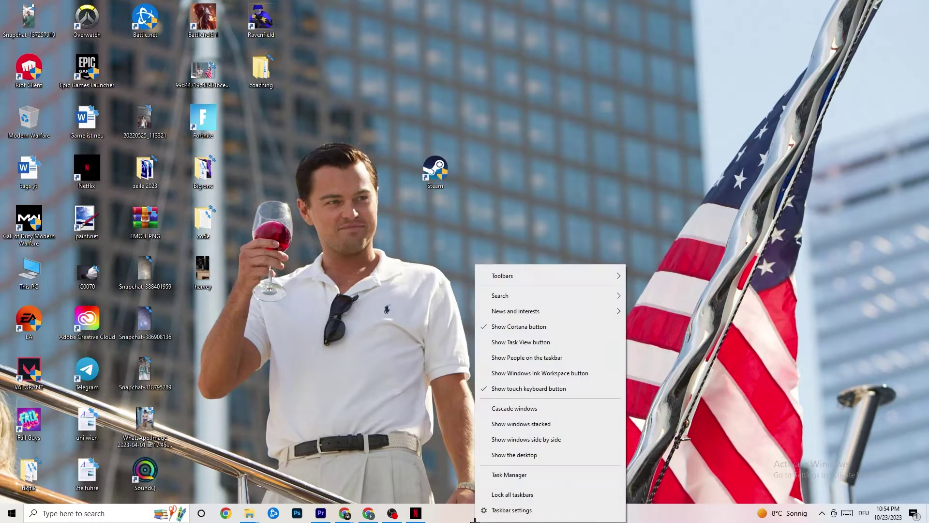
- Open Task Manager maximized and review the Netflix process options without ending it
{"action": "left_click", "coordinate": [499, 474]}
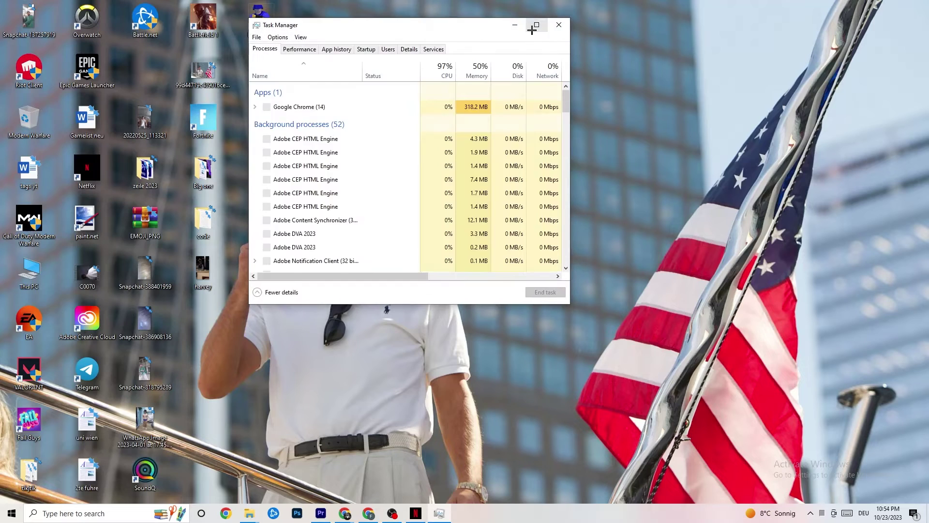
{"action": "left_click", "coordinate": [533, 25]}
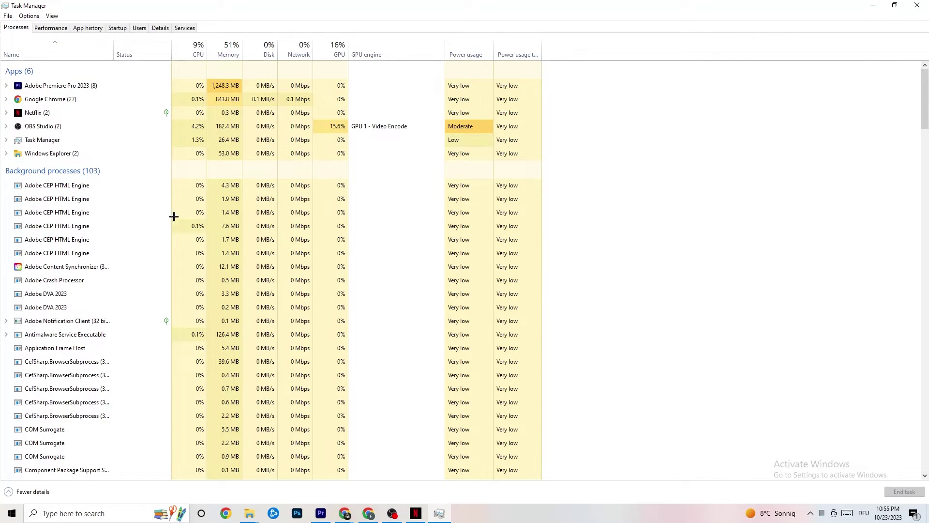
{"action": "scroll", "coordinate": [196, 369], "scroll_direction": "down", "scroll_amount": 6}
{"action": "scroll", "coordinate": [181, 324], "scroll_direction": "up", "scroll_amount": 6}
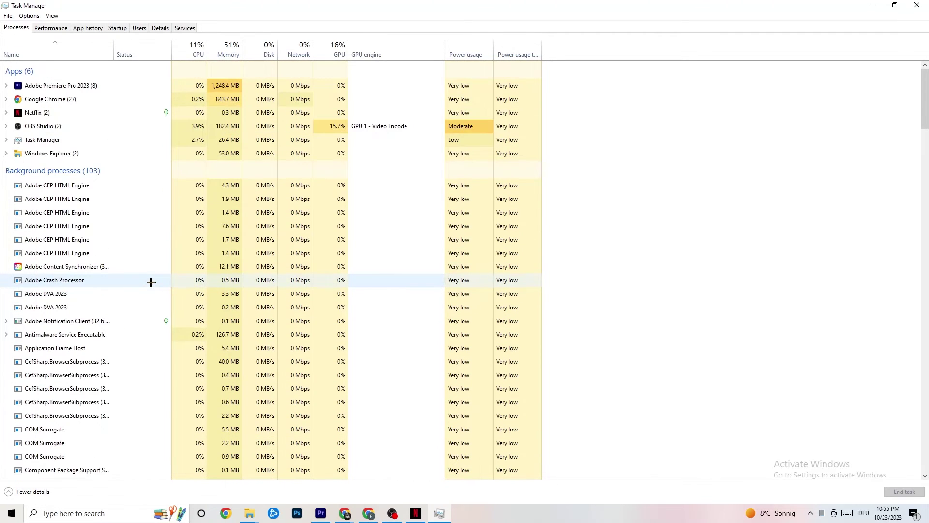
{"action": "right_click", "coordinate": [59, 113]}
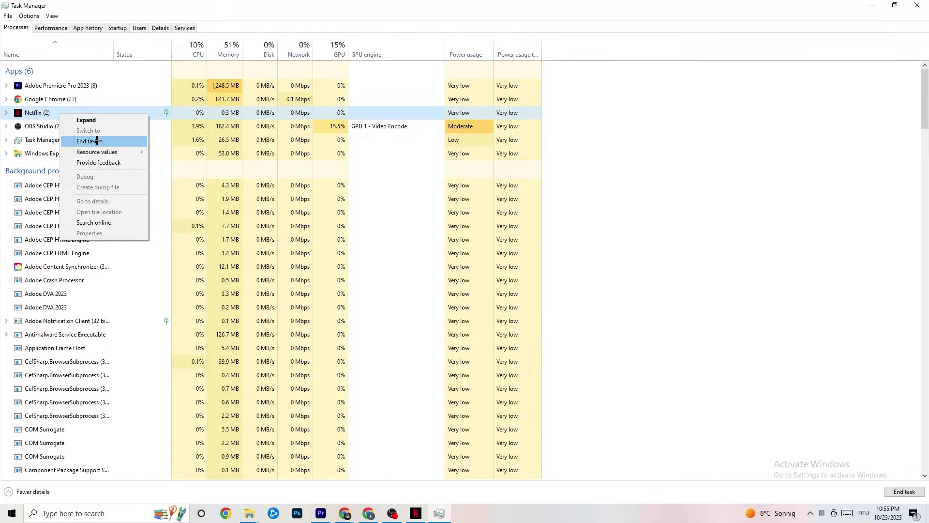
{"action": "left_click", "coordinate": [602, 164]}
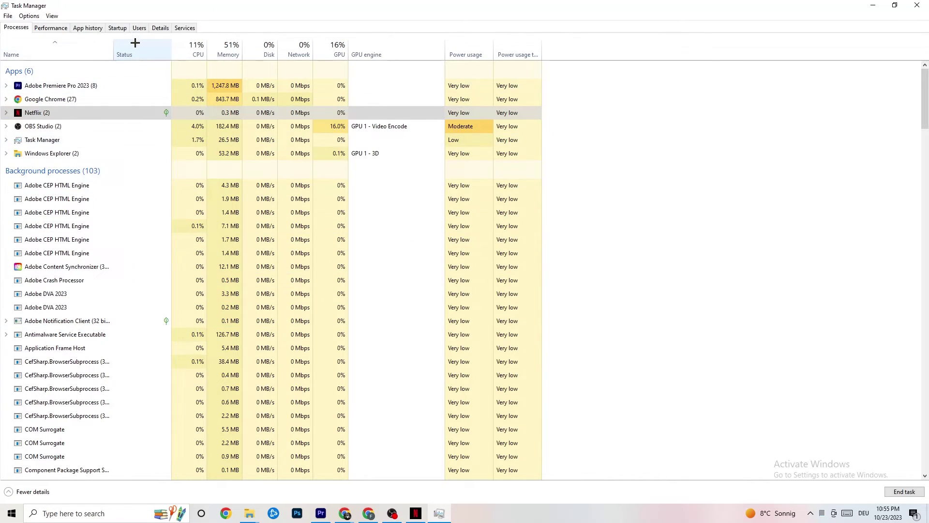
- On the Details tab, open the Set priority options for the Adobe Premiere Pro process
{"action": "left_click", "coordinate": [153, 28]}
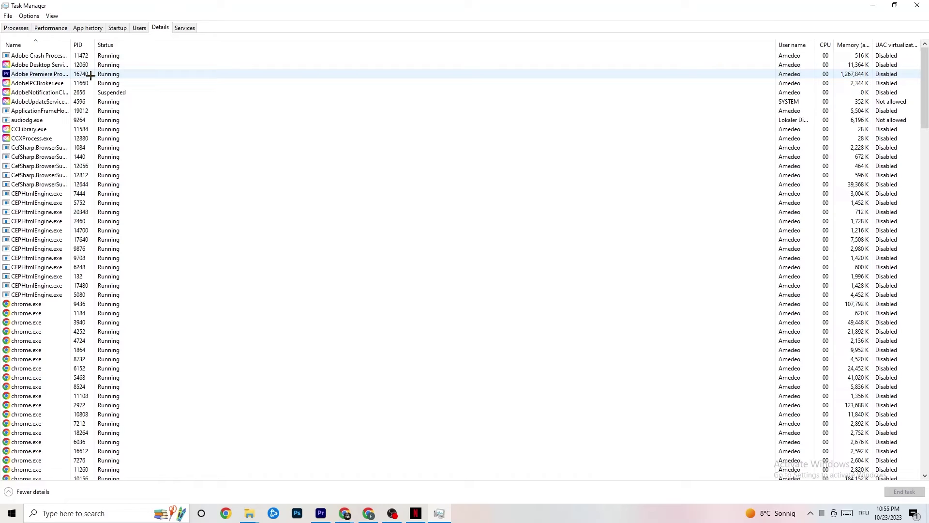
{"action": "right_click", "coordinate": [90, 75]}
{"action": "mouse_move", "coordinate": [143, 117]}
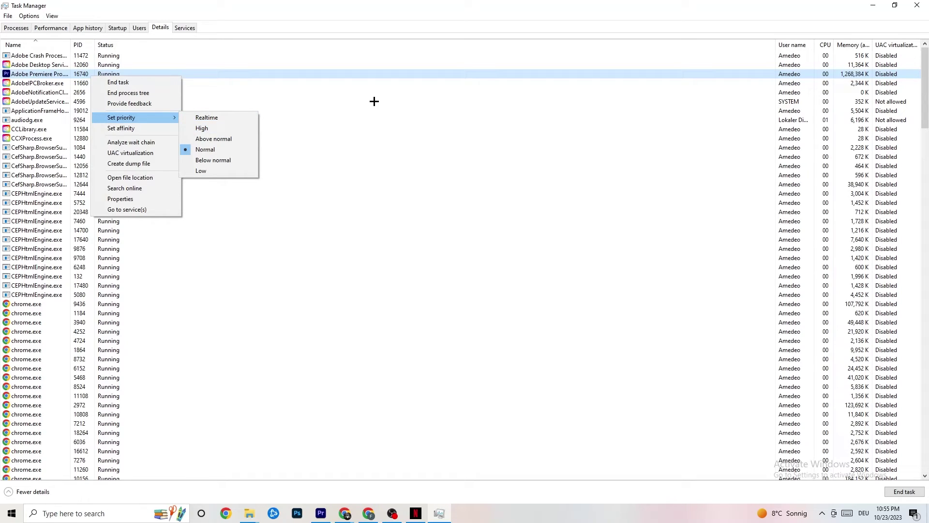
{"action": "left_click", "coordinate": [154, 117]}
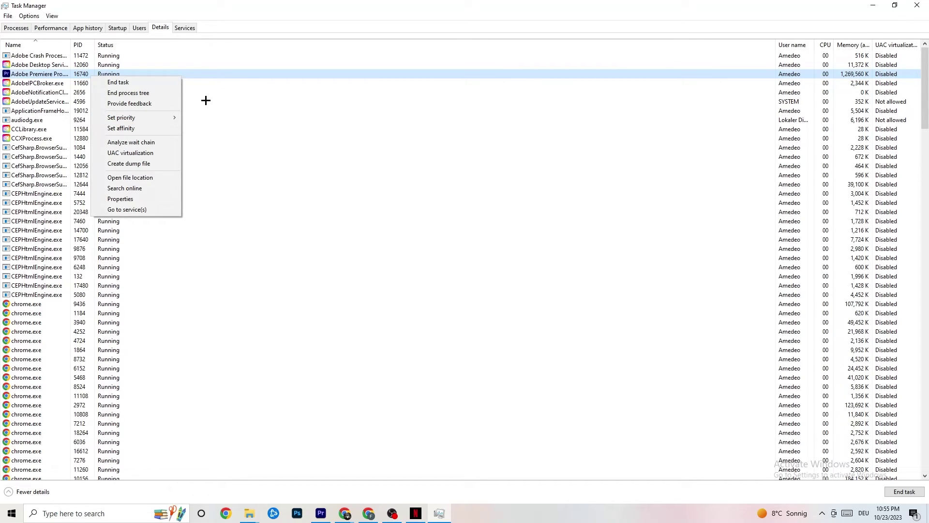
{"action": "left_click", "coordinate": [116, 29]}
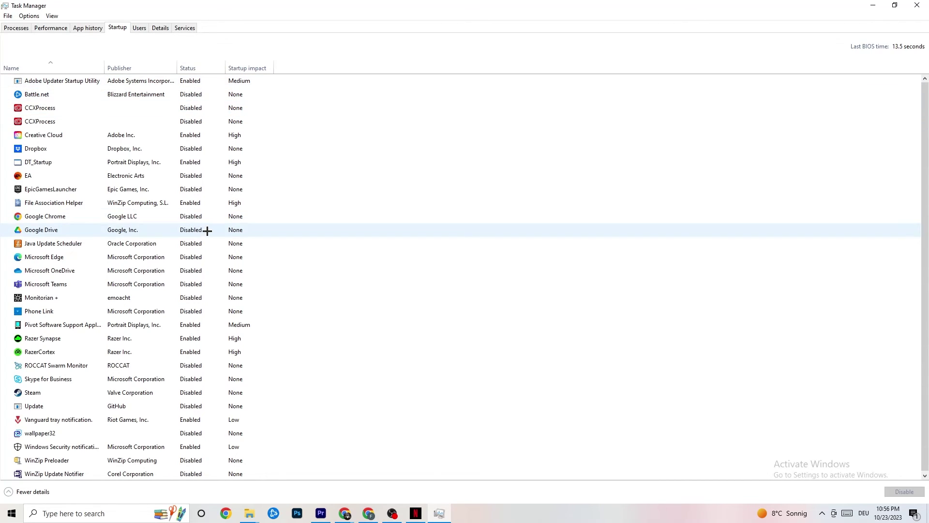
- Review the startup options for Google Drive and Pivot Software, leaving them unchanged
{"action": "right_click", "coordinate": [134, 231]}
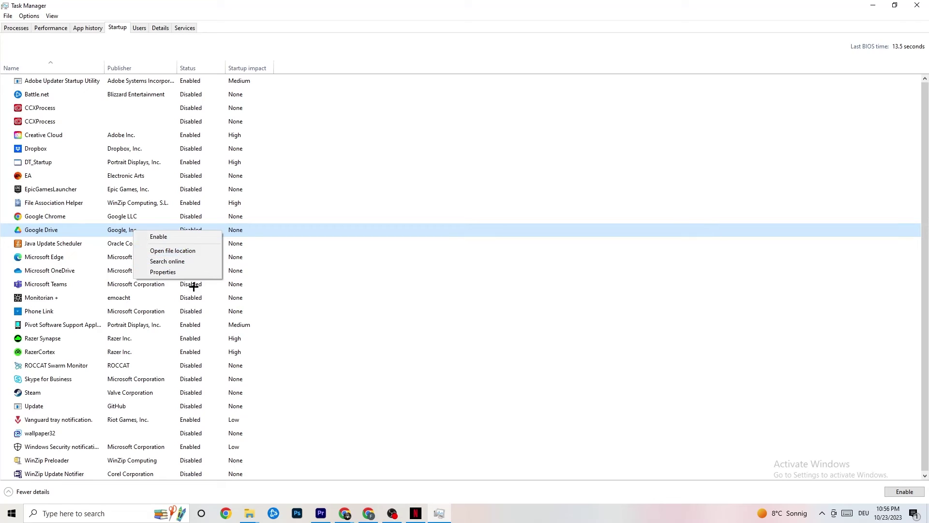
{"action": "right_click", "coordinate": [184, 324]}
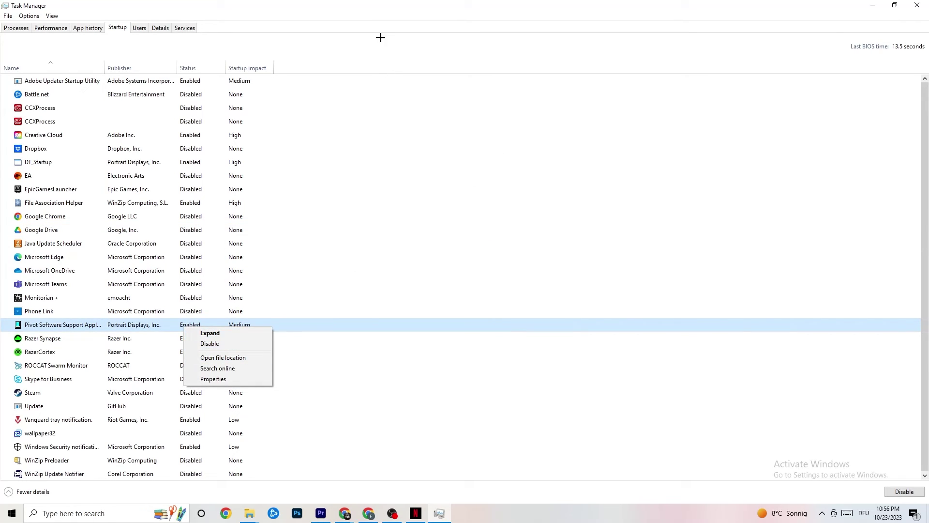
{"action": "left_click", "coordinate": [376, 15]}
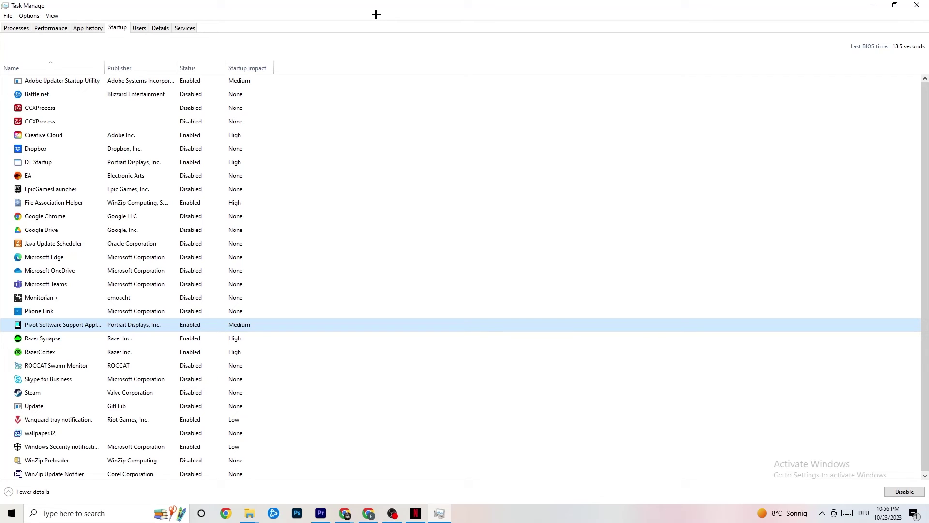